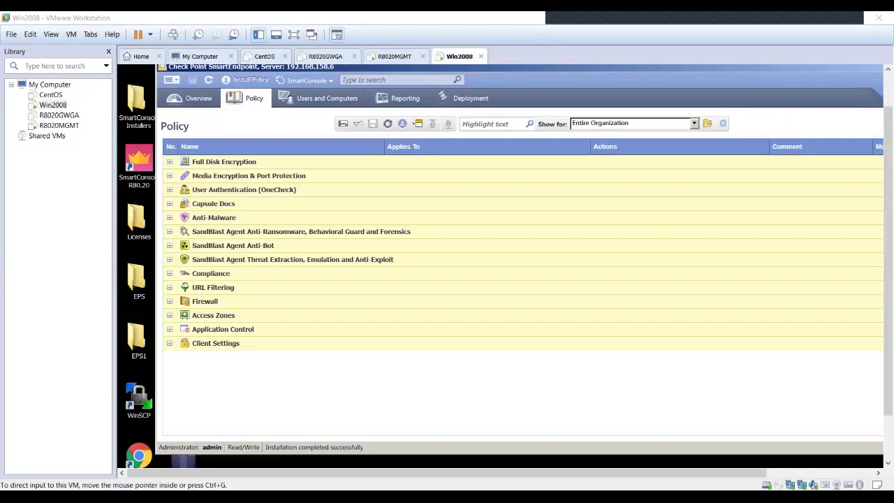
Step: Expand the Full Disk Encryption section of the policy and show the Win2008 virtual machine in full screen
left_click(169, 161)
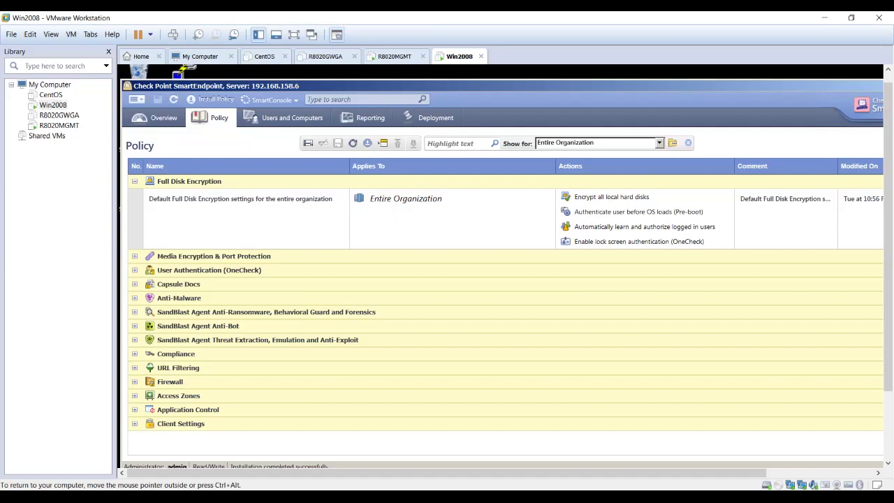
key("ctrl+alt")
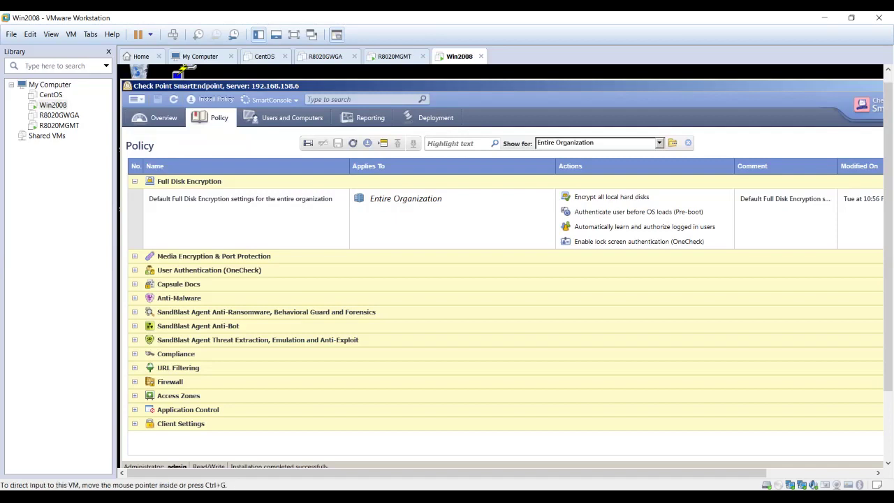
key("ctrl+alt+Return")
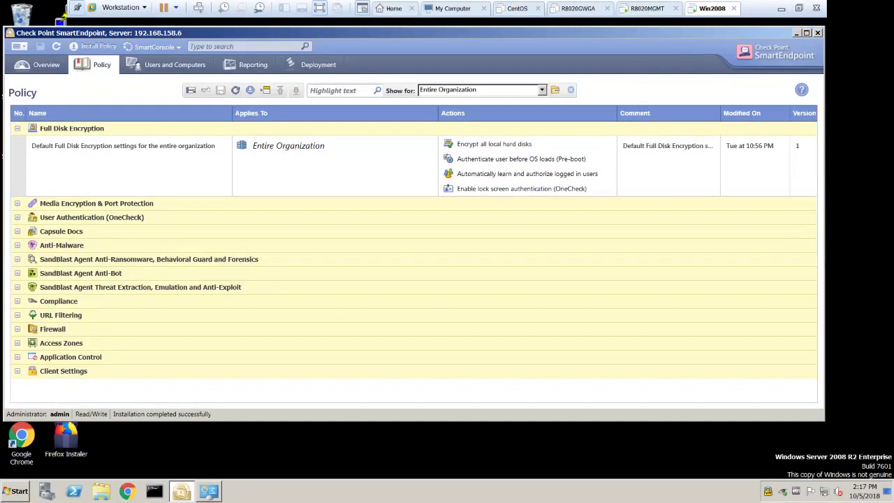
Step: Look over the Endpoint Security blades offered for a new policy rule and cancel the rule creation
left_click(190, 90)
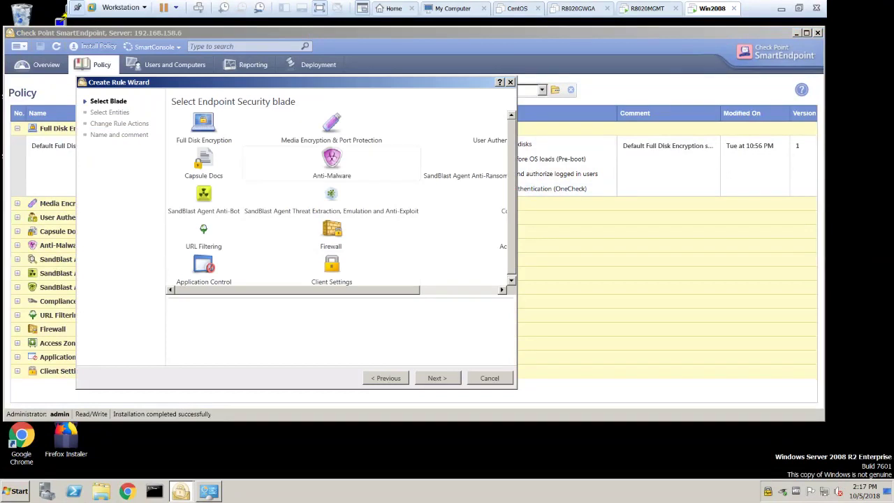
left_click(490, 378)
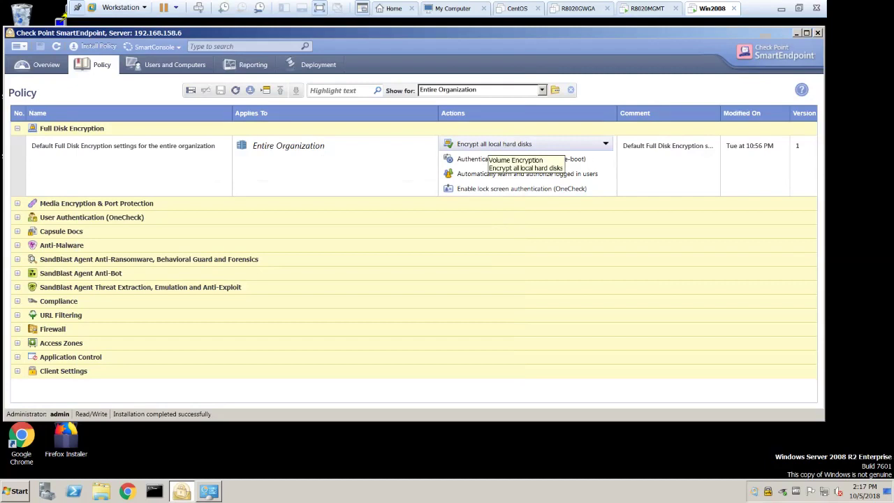
Step: Open the shared action "Encrypt all local hard disks" for editing and review its action choices and volume encryption algorithms
left_click(605, 144)
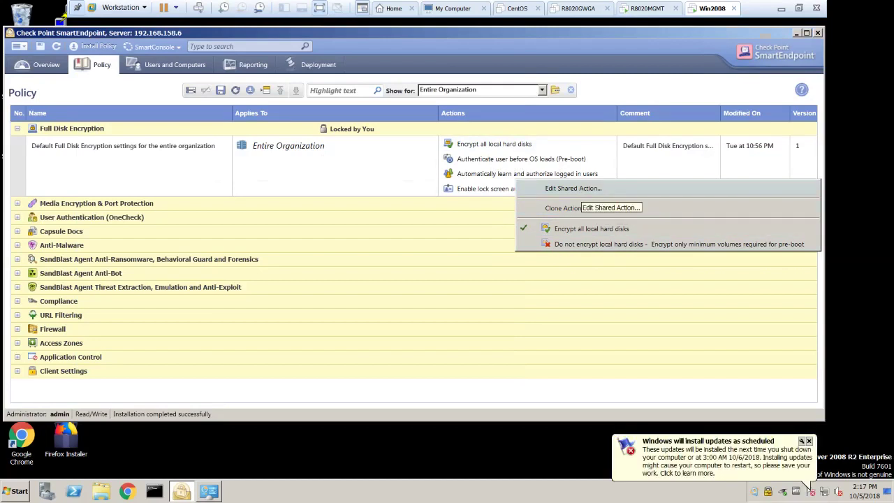
key("Escape")
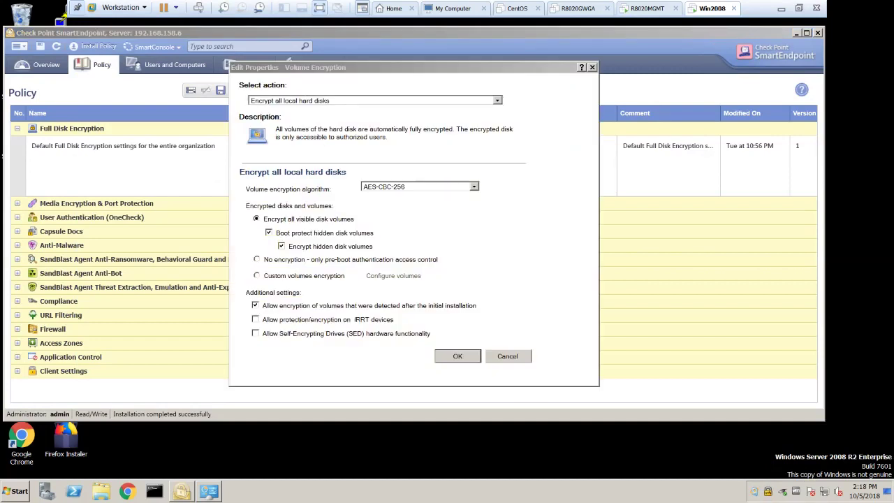
key("alt+Down")
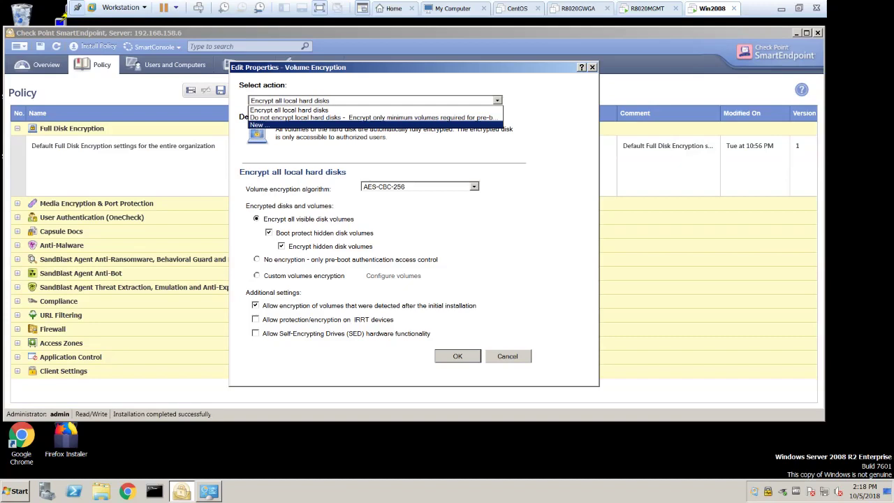
key("Escape")
left_click(419, 187)
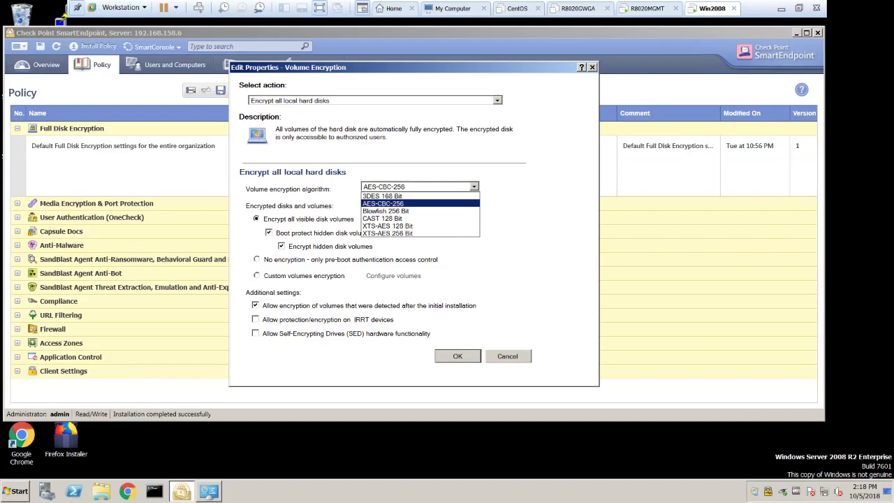
key("Return")
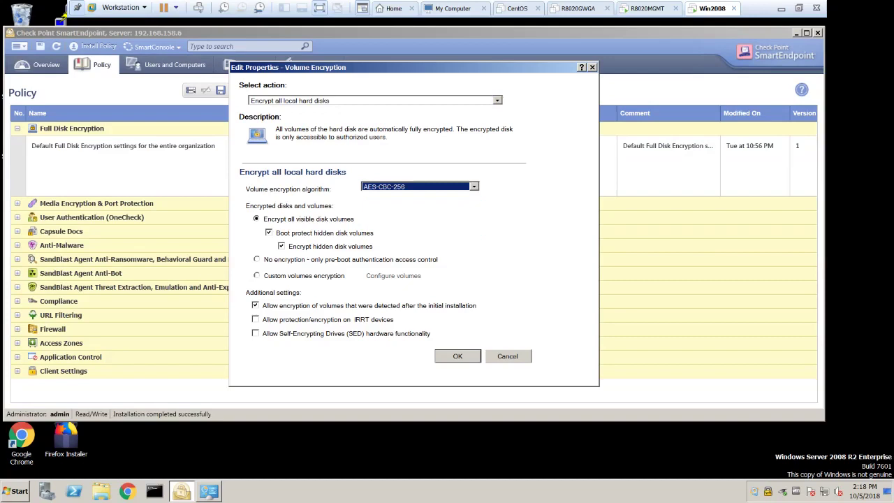
Step: Examine the custom volumes encryption settings and the new volume options, then restore encryption of all visible disk volumes and close the properties
left_click(257, 275)
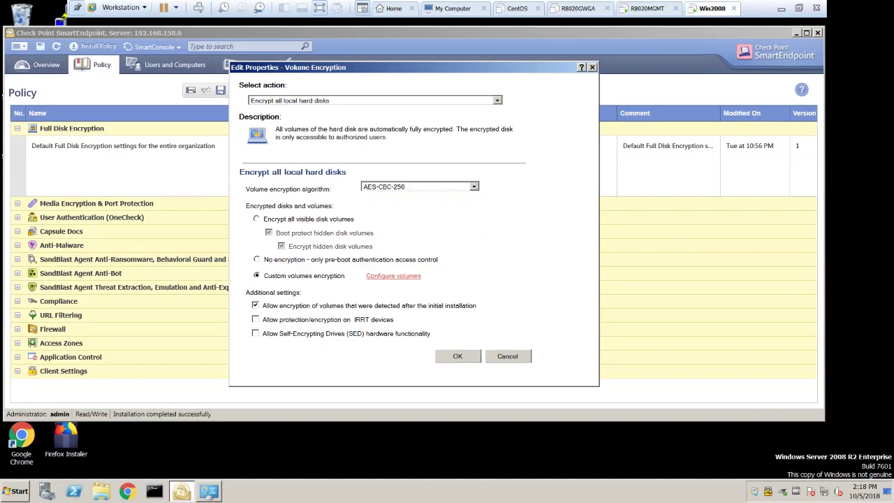
left_click(393, 276)
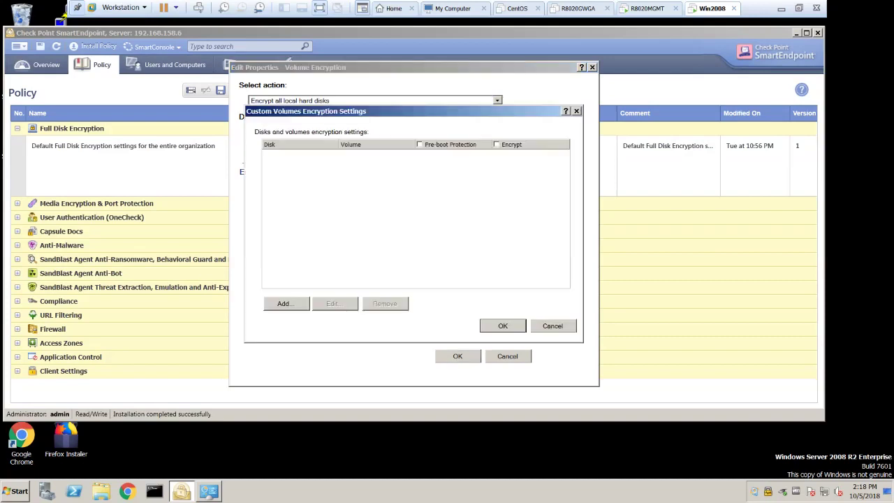
left_click(287, 303)
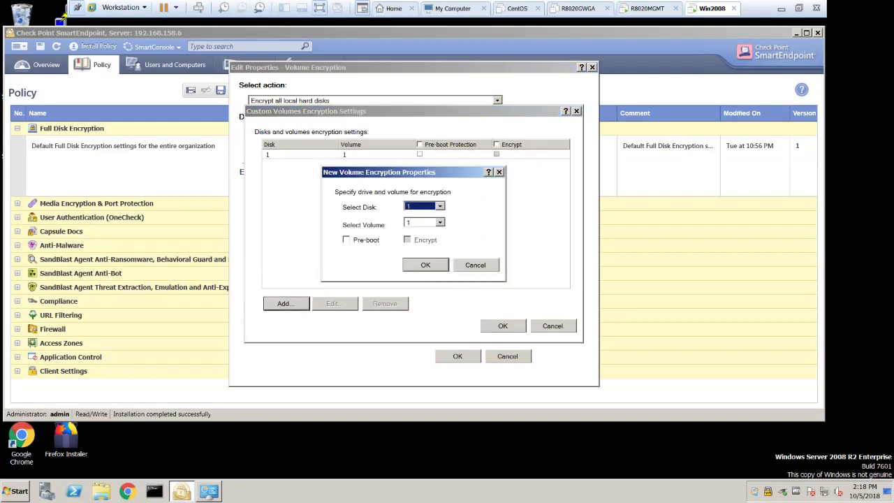
key("alt+Down")
key("Escape")
key("Escape")
key("Escape")
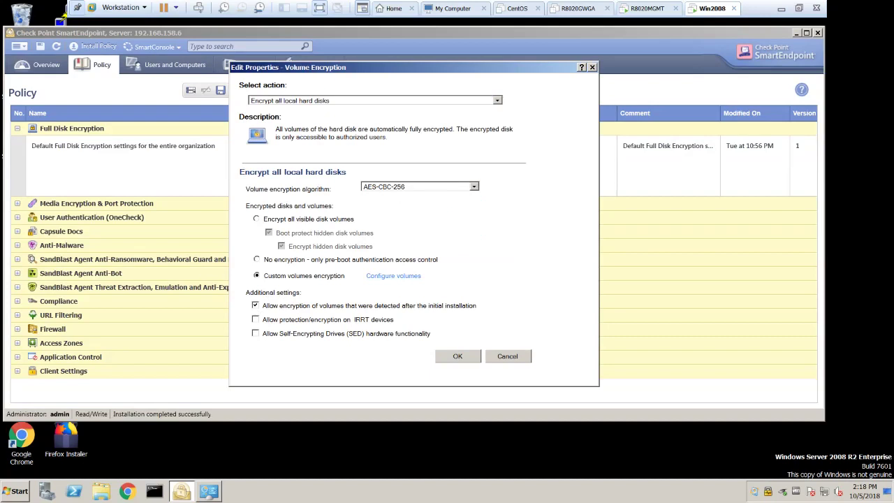
left_click(257, 219)
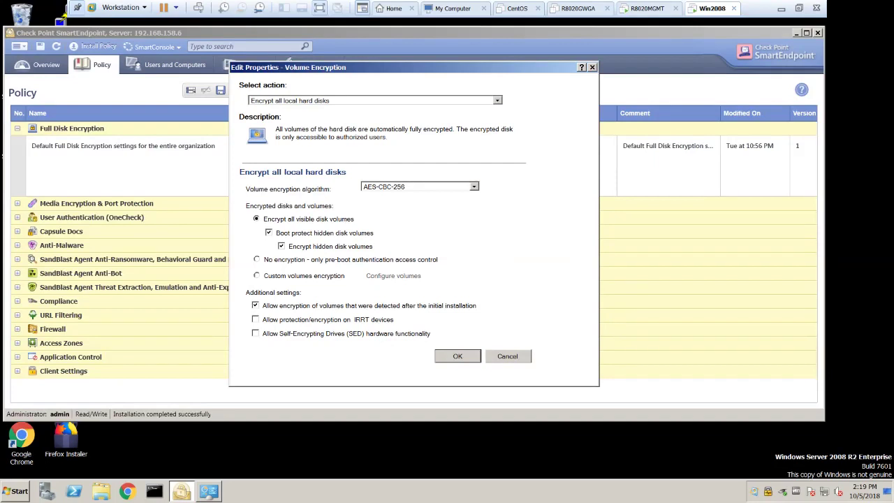
key("Tab")
key("Return")
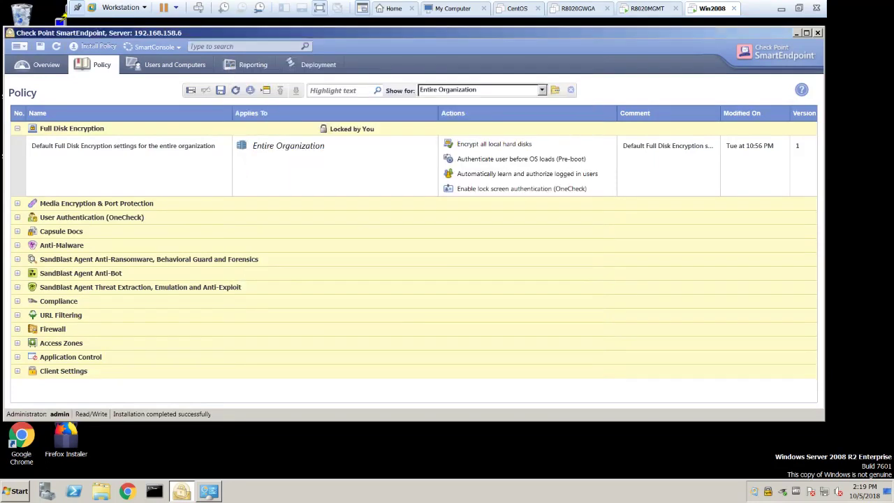
Step: Open the pre-boot authentication shared action for editing, review its action choices and examine the Integrate with OS login option
right_click(528, 162)
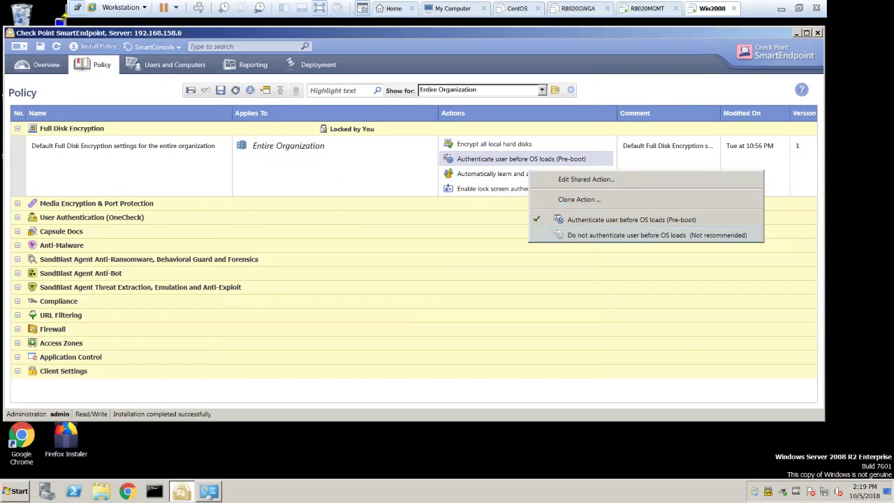
left_click(586, 179)
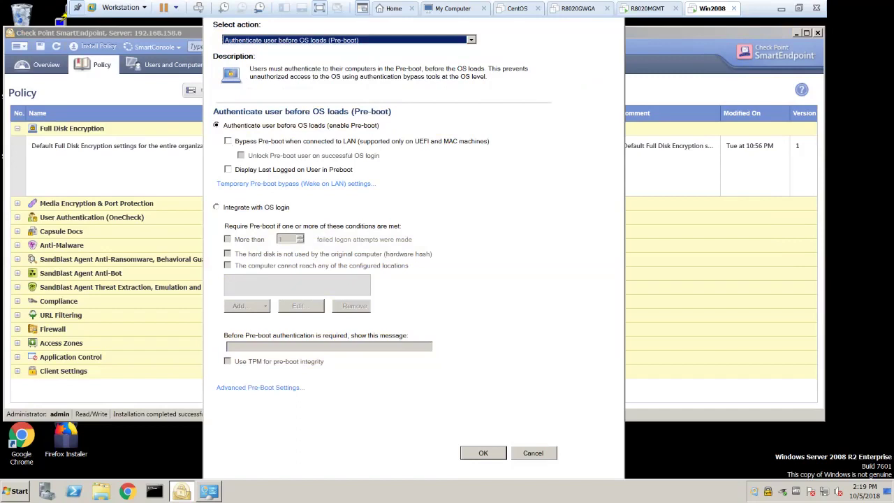
key("alt+Down")
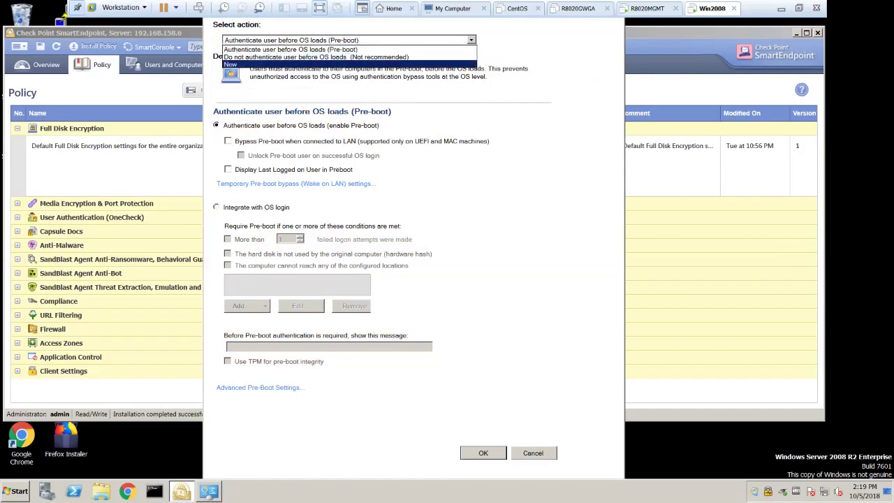
key("Escape")
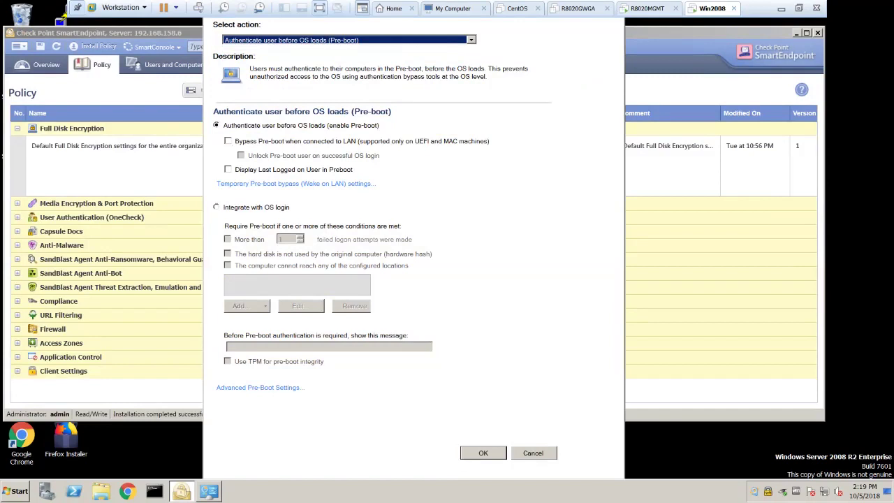
left_click(216, 207)
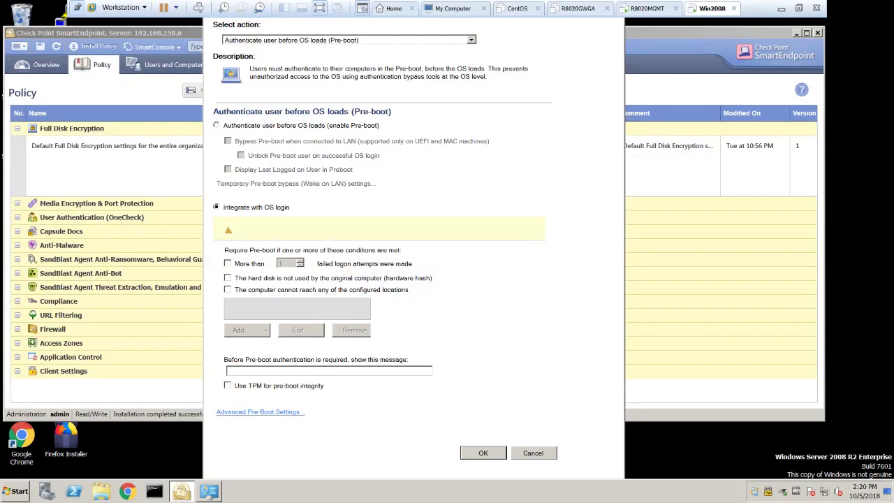
Step: Examine the advanced pre-boot settings and the Remote Help response length choices, then close the pre-boot authentication properties
left_click(260, 412)
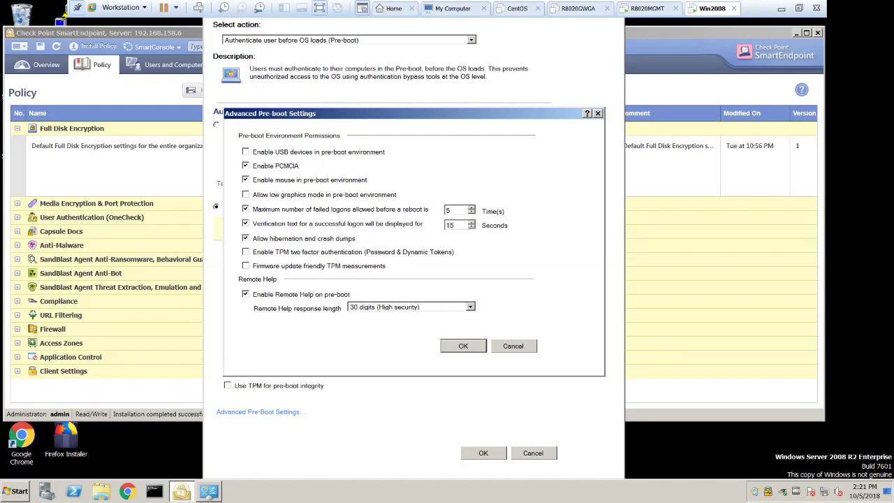
key("alt+Down")
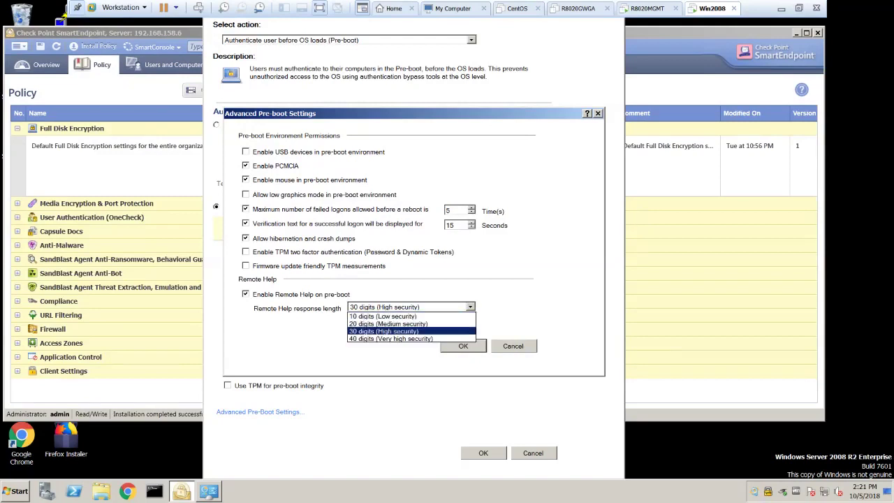
key("Return")
key("Return")
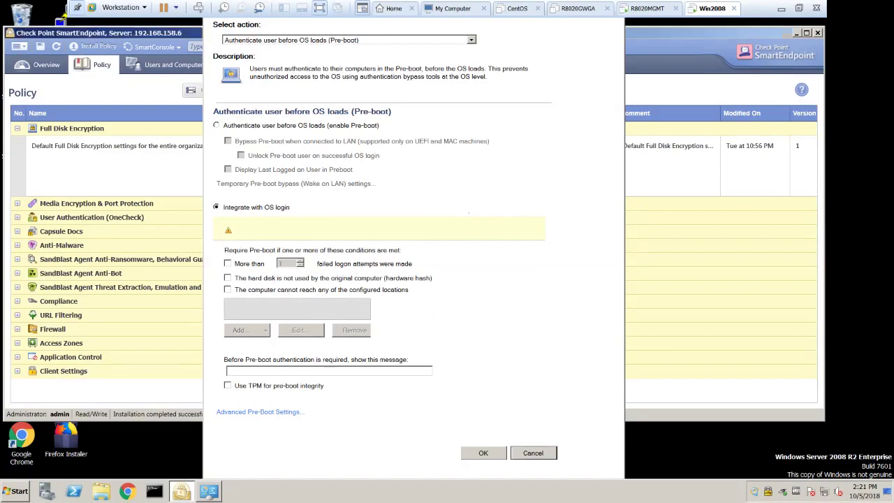
key("Return")
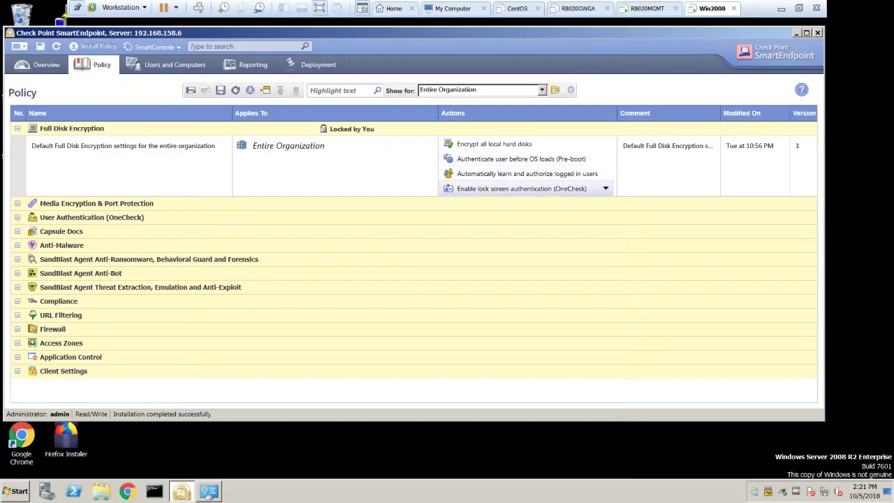
Step: Review the user acquisition settings of the shared action "Automatically learn and authorize logged in users" and close its properties
left_click(484, 174)
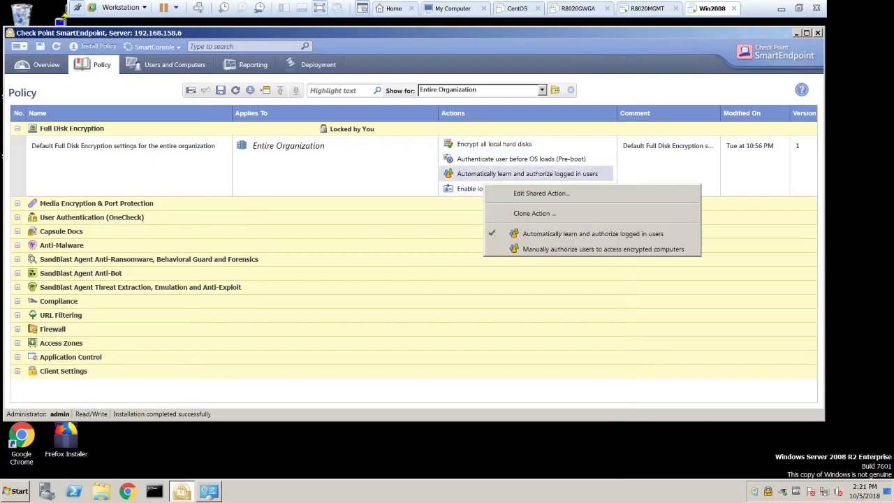
left_click(541, 192)
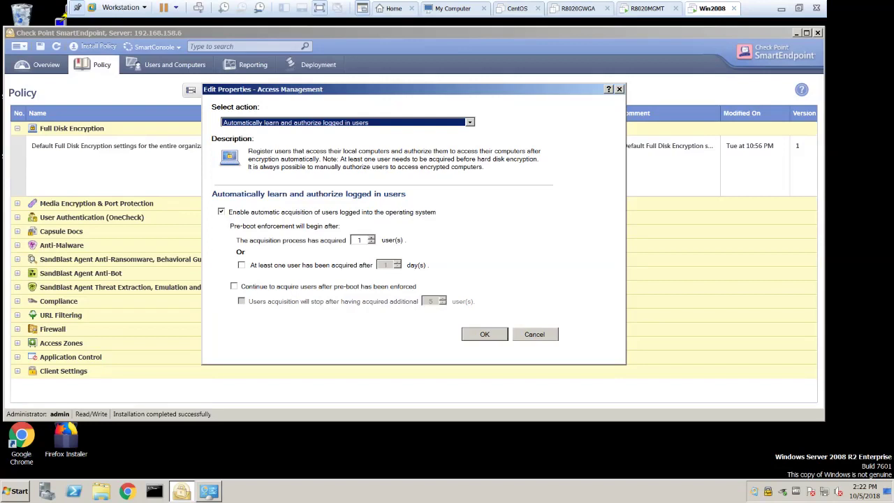
left_click(484, 334)
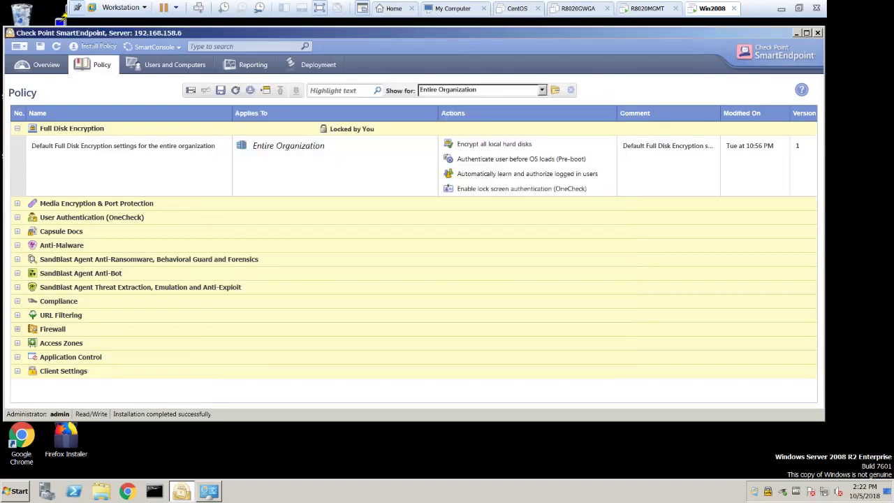
Step: Switch the Full Disk Encryption lock screen authentication action to "Use native sign on for OS"
right_click(495, 194)
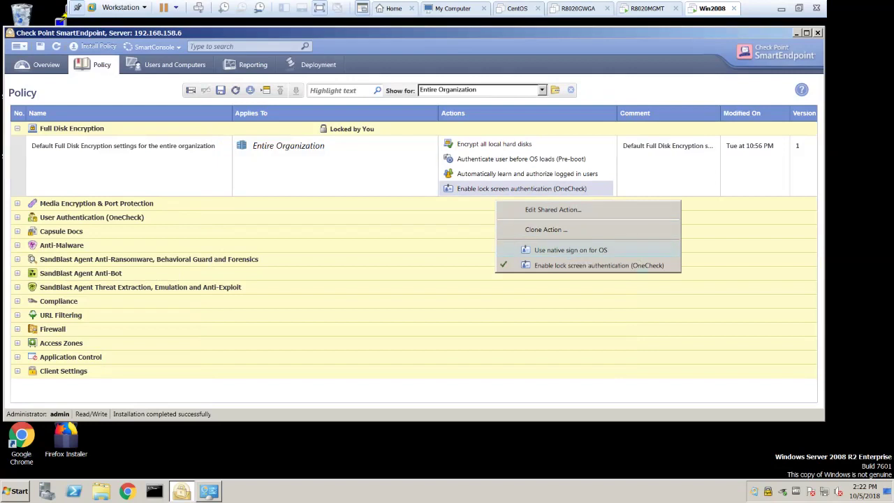
left_click(569, 250)
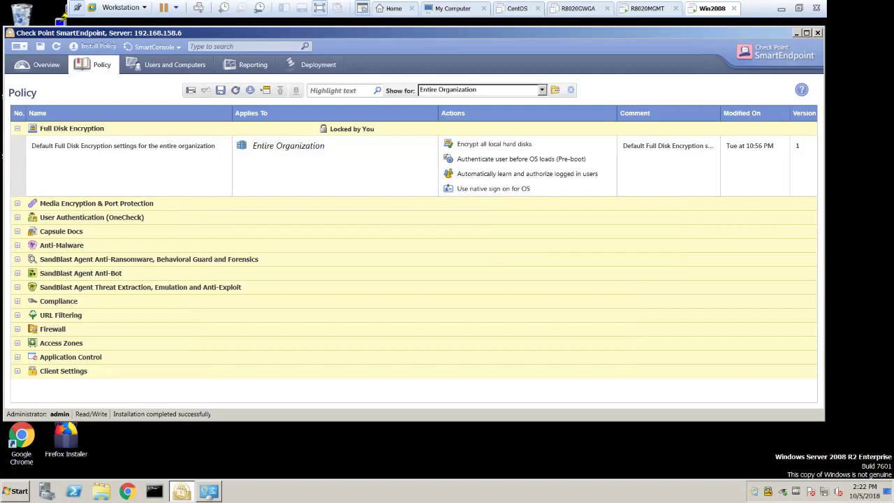
Step: Review the properties of the "Use native sign on for OS" action, close them and leave the virtual machine's full-screen view
right_click(525, 190)
left_click(583, 206)
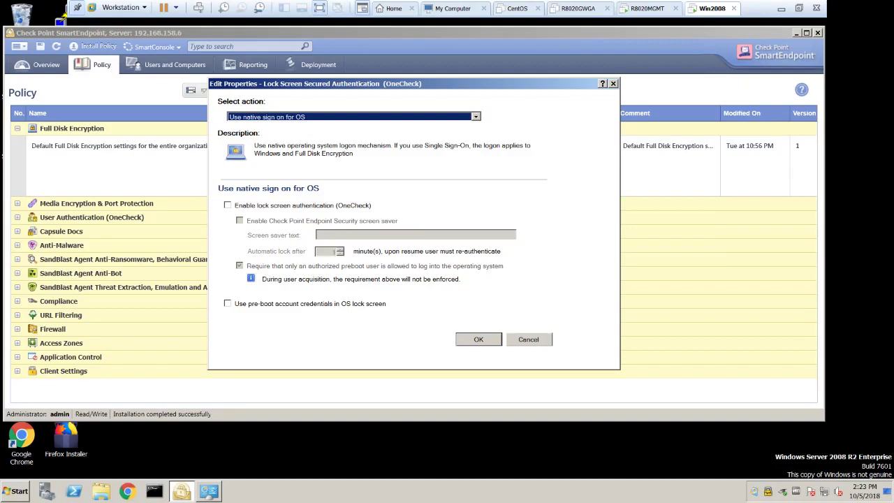
key("Return")
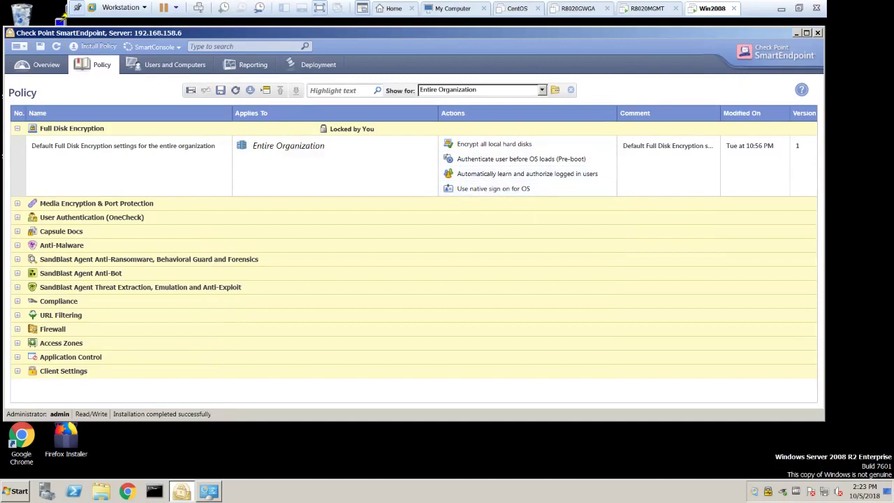
left_click(797, 8)
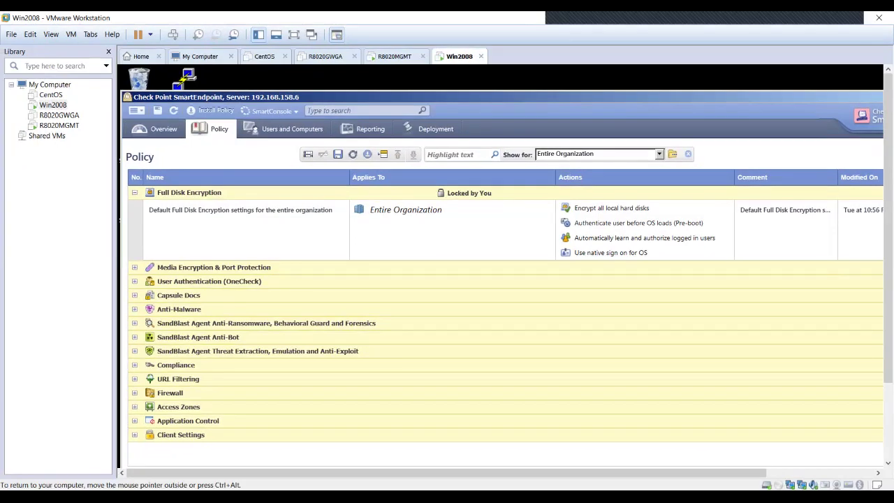